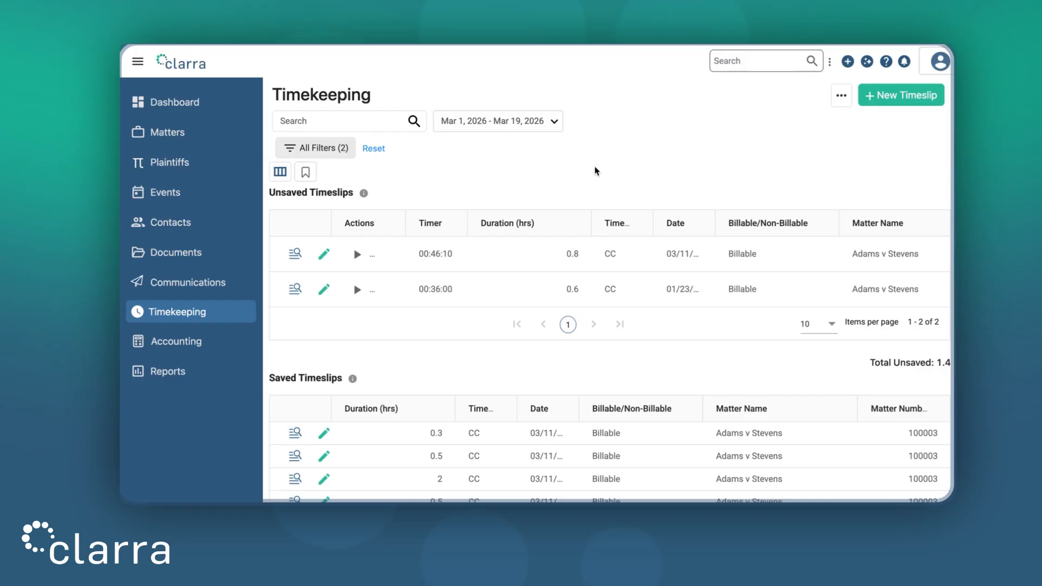
# Open the global Timekeeping property for editing in the account's Properties
pyautogui.click(938, 59)
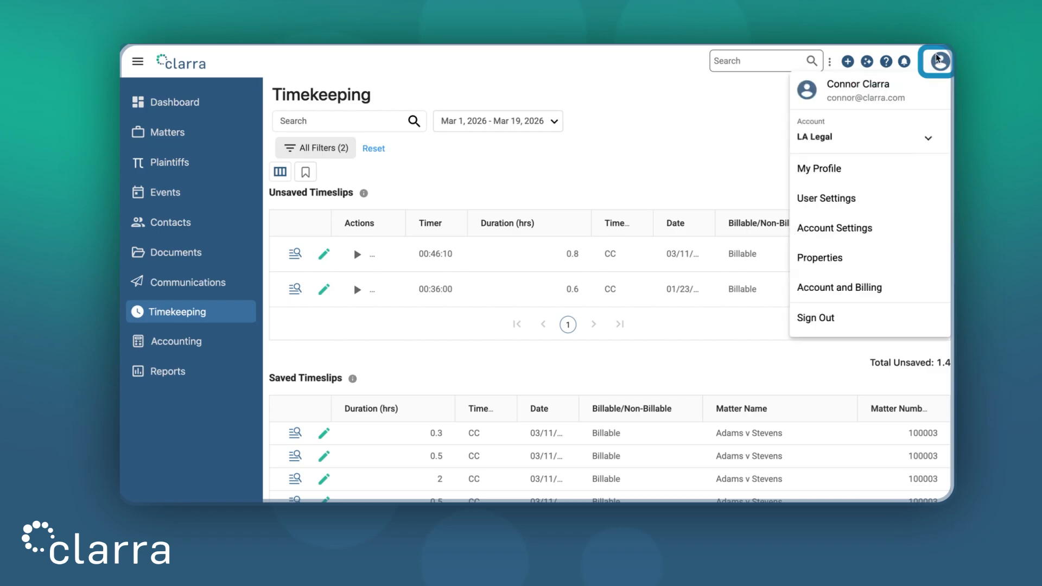
pyautogui.click(892, 255)
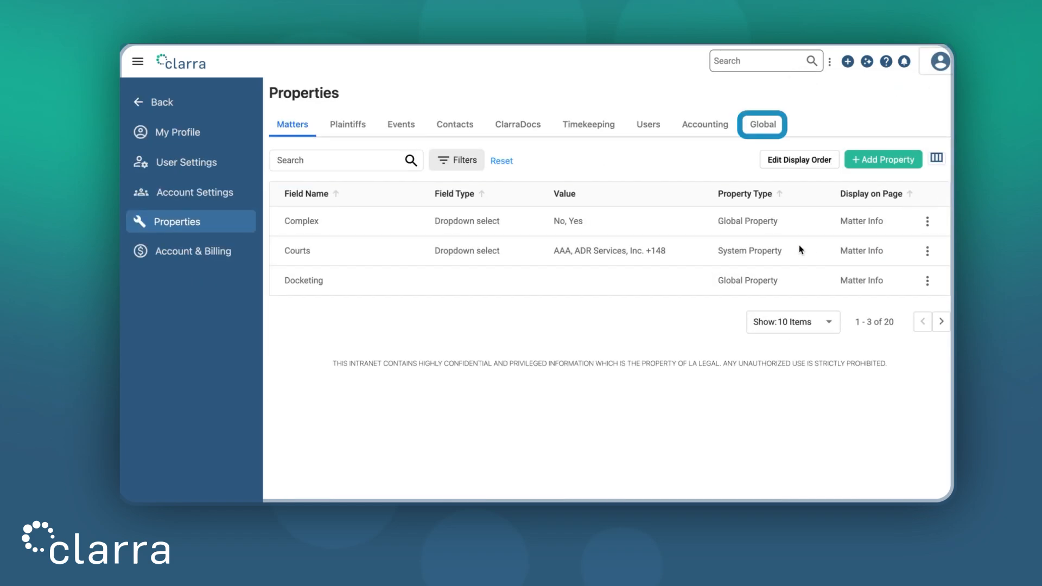
pyautogui.click(765, 128)
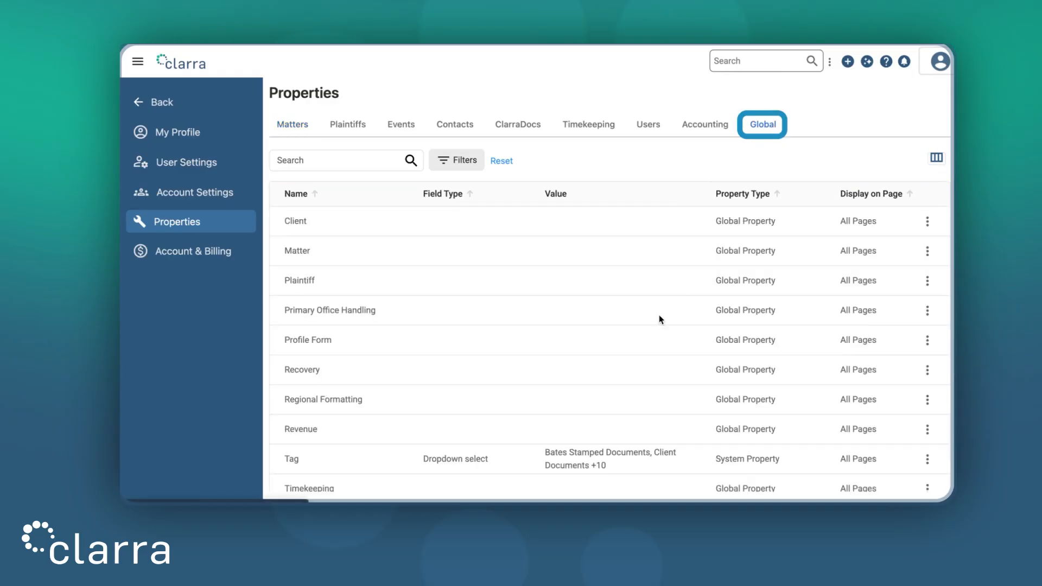
pyautogui.scroll(-1, 659, 325)
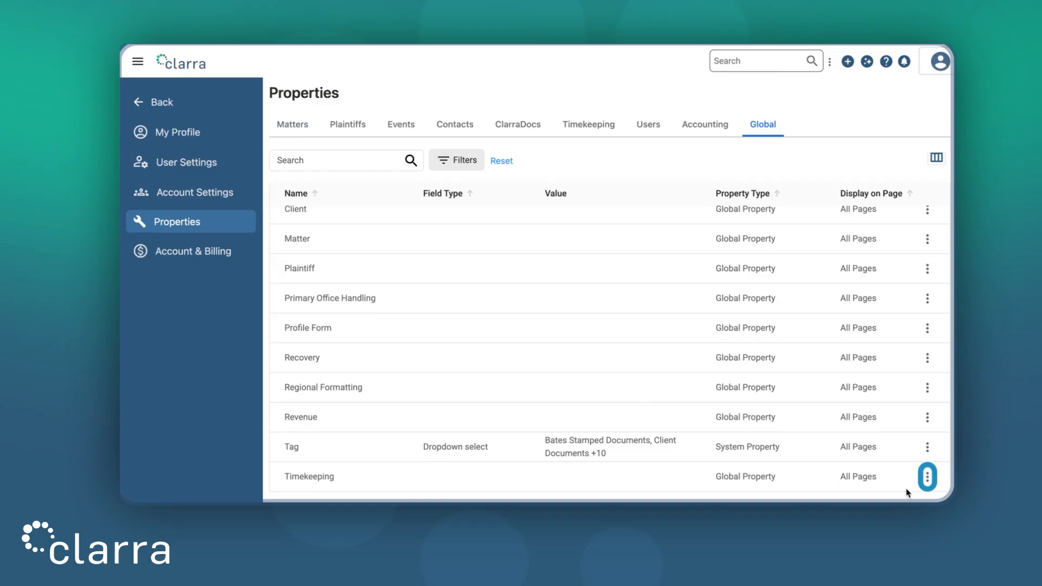
pyautogui.click(927, 477)
pyautogui.click(900, 446)
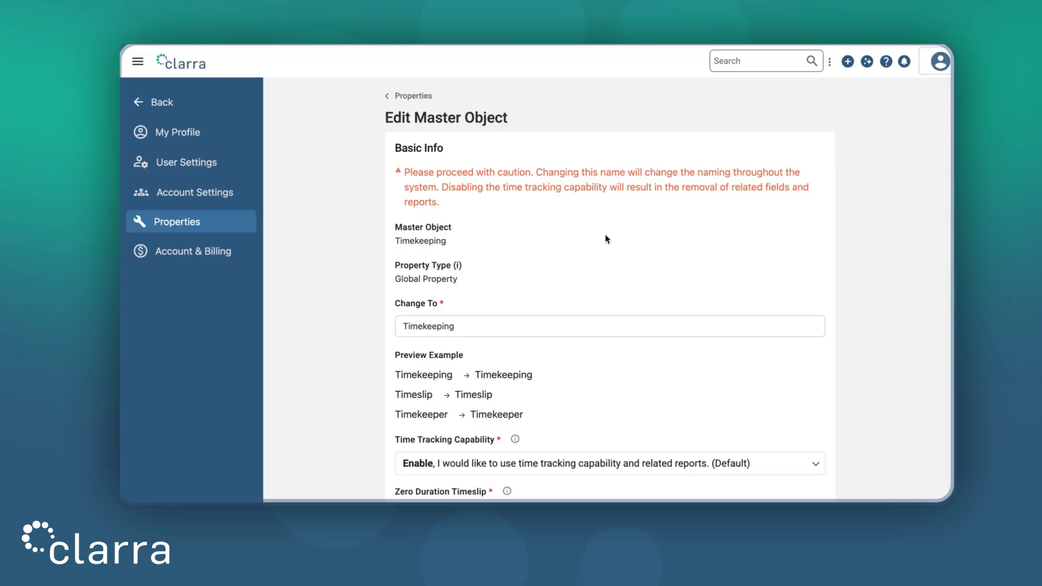
# Change the Timekeeping master object's name to Time Logs
pyautogui.doubleClick(501, 327)
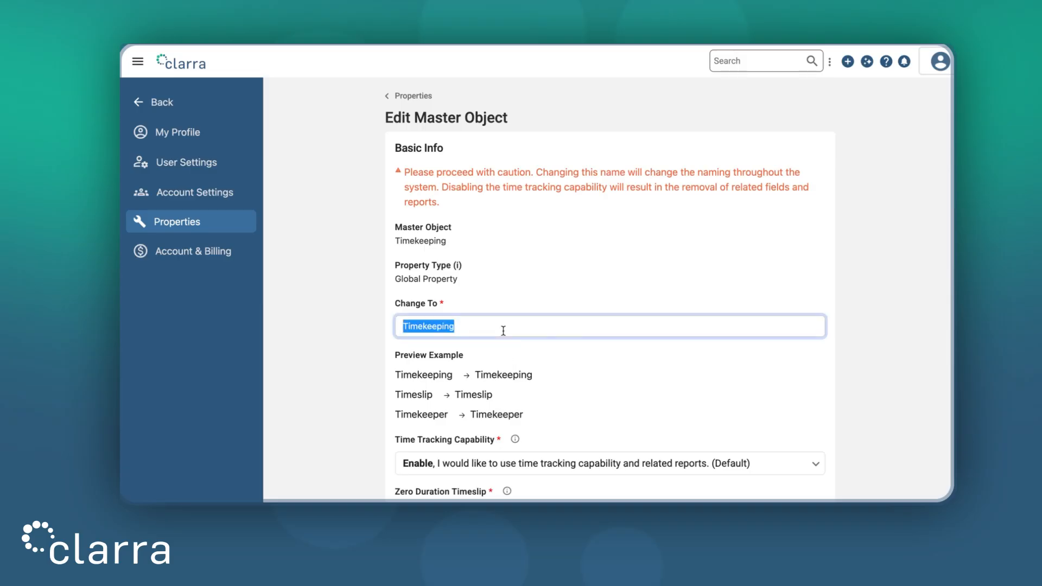
pyautogui.write('Time Logs')
pyautogui.click(552, 299)
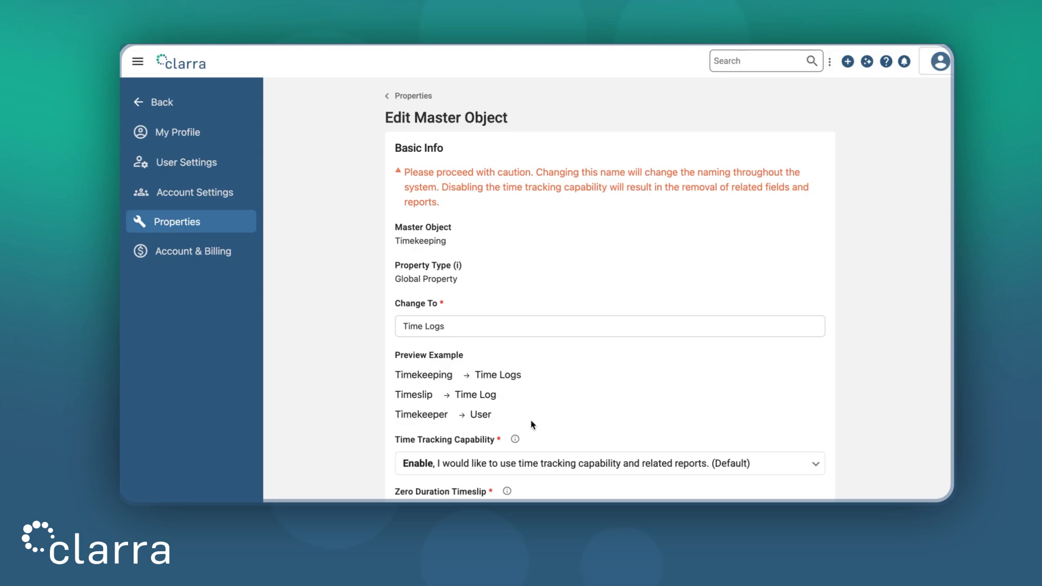
# Keep Time Tracking Capability at Enable and set Zero Duration Timeslip to Allow after user confirmation
pyautogui.scroll(-4, 533, 425)
pyautogui.click(579, 284)
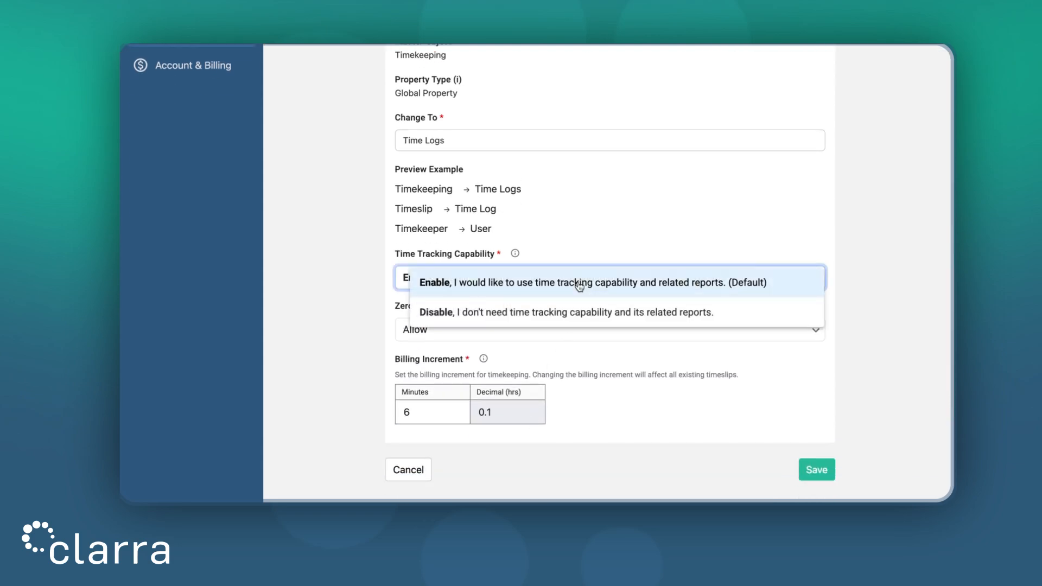
pyautogui.click(607, 196)
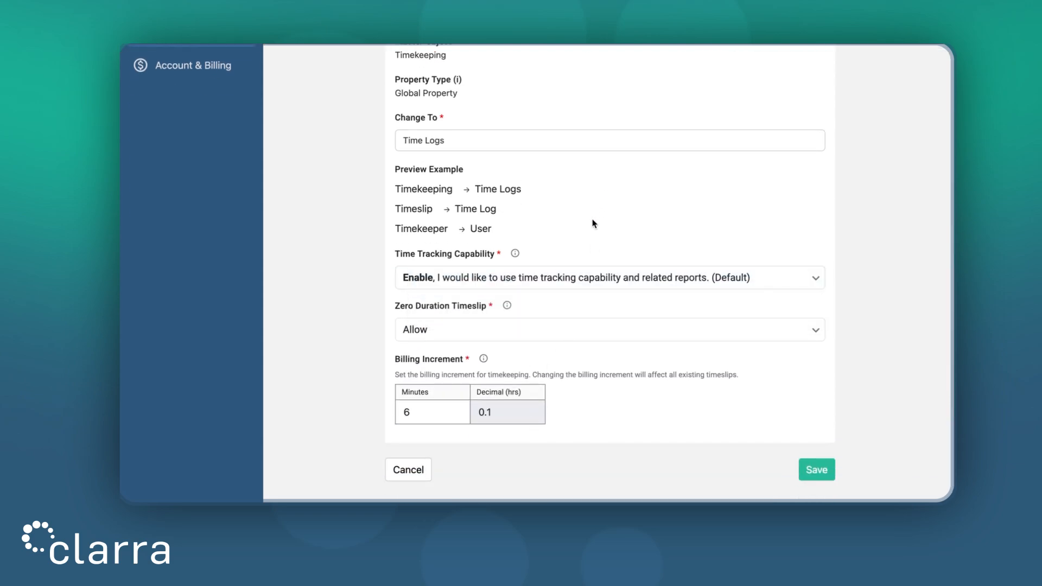
pyautogui.moveTo(507, 307)
pyautogui.click(578, 332)
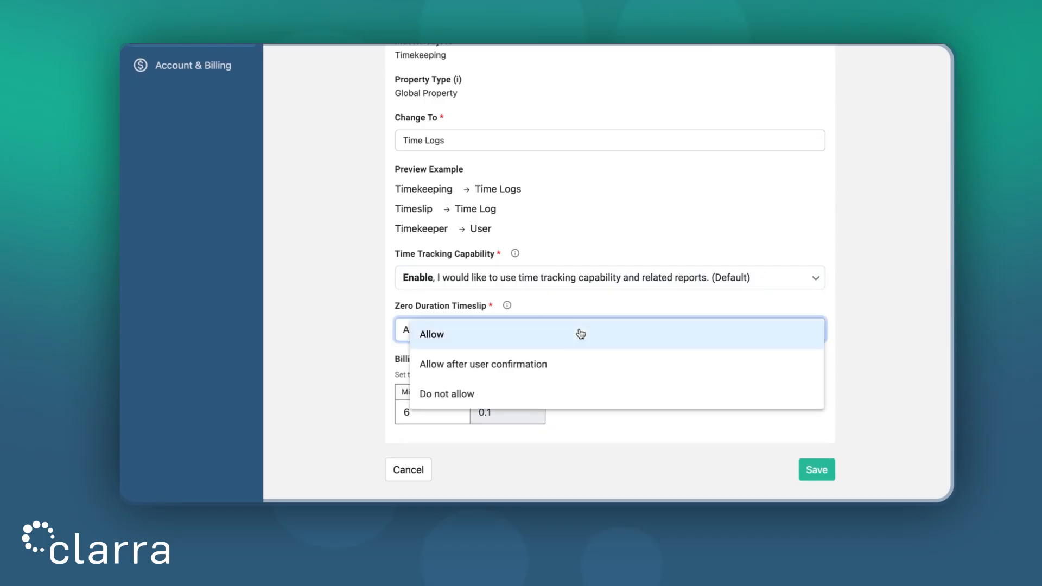
pyautogui.click(566, 371)
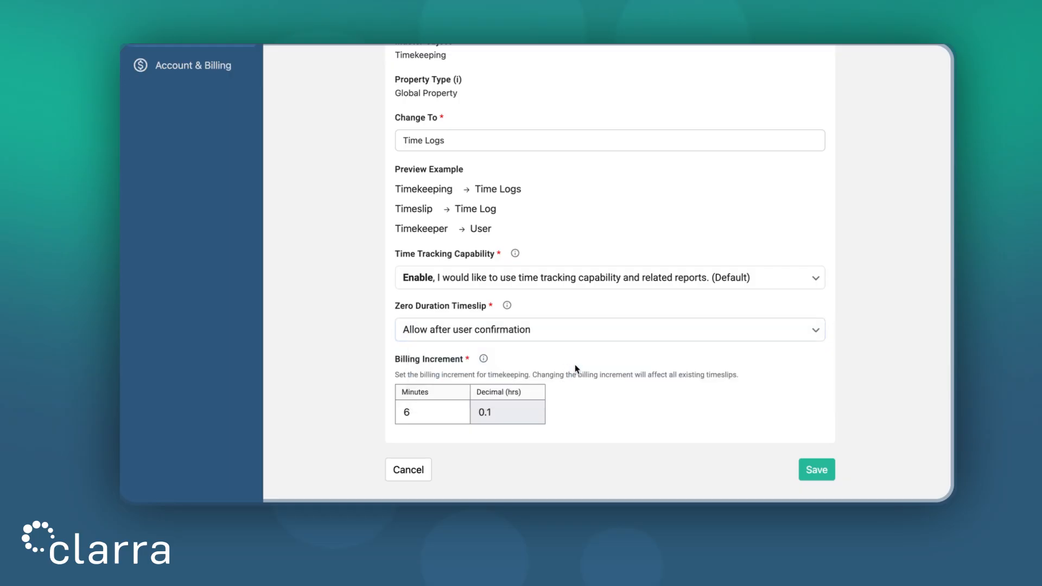
# Set the billing increment to 30 minutes, then save the master object and confirm the name change
pyautogui.moveTo(484, 361)
pyautogui.click(432, 410)
pyautogui.press('BackSpace')
pyautogui.write('30')
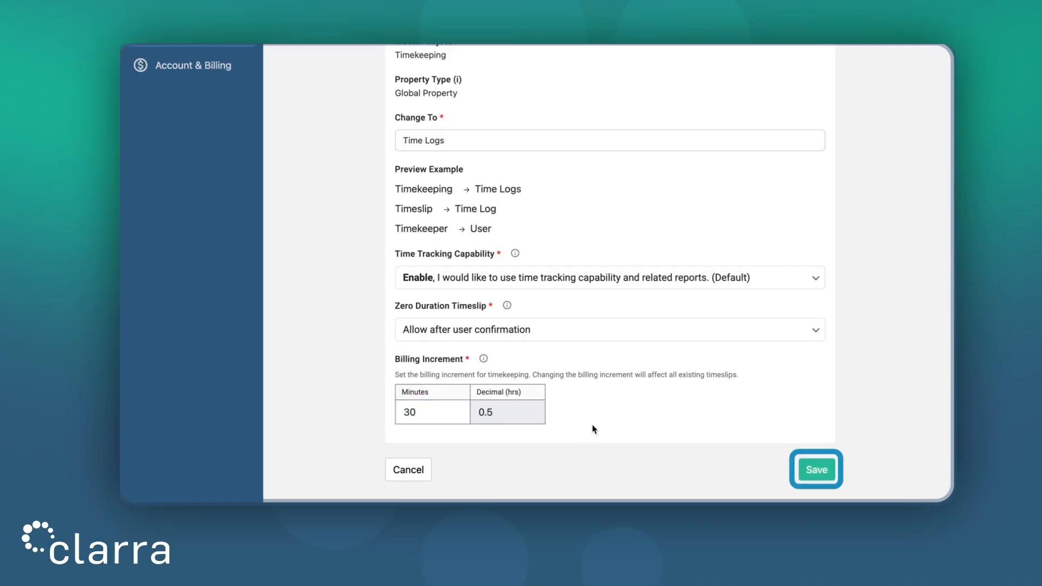
pyautogui.click(809, 469)
pyautogui.click(714, 317)
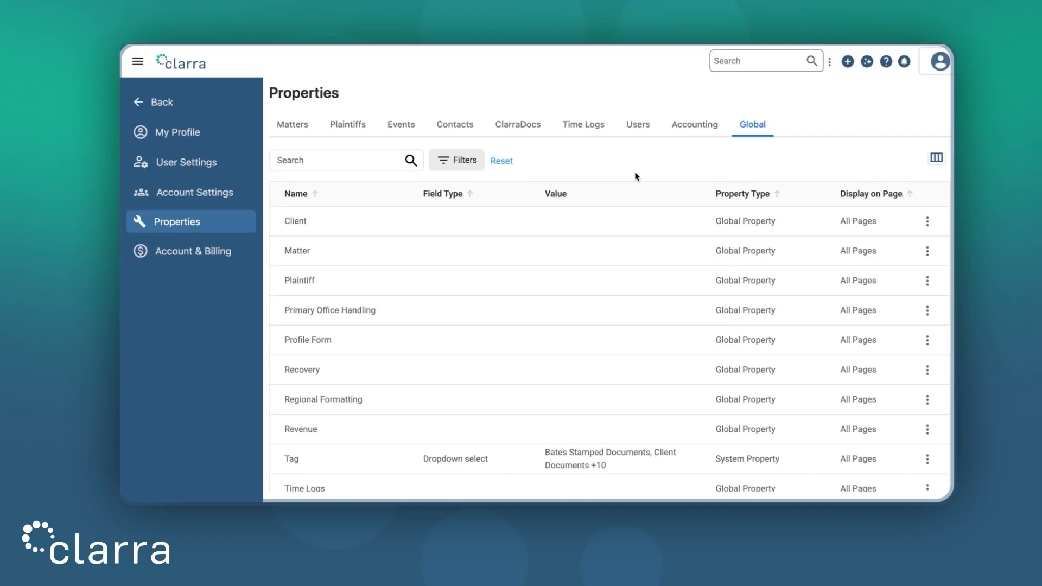
# Edit the Activity Code field in the Time Logs properties and change its name to Purpose
pyautogui.click(583, 128)
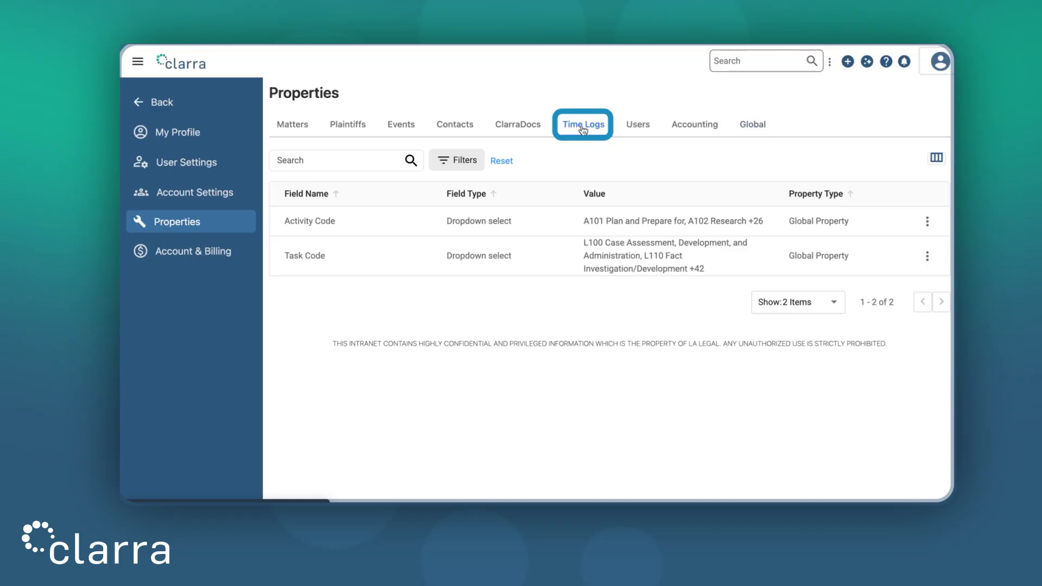
pyautogui.click(927, 222)
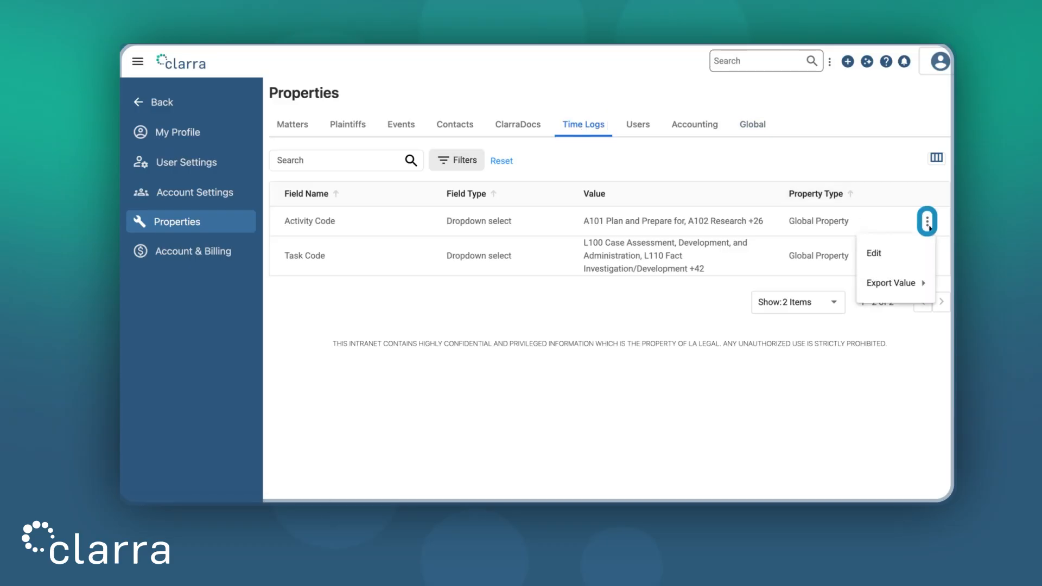
pyautogui.click(923, 253)
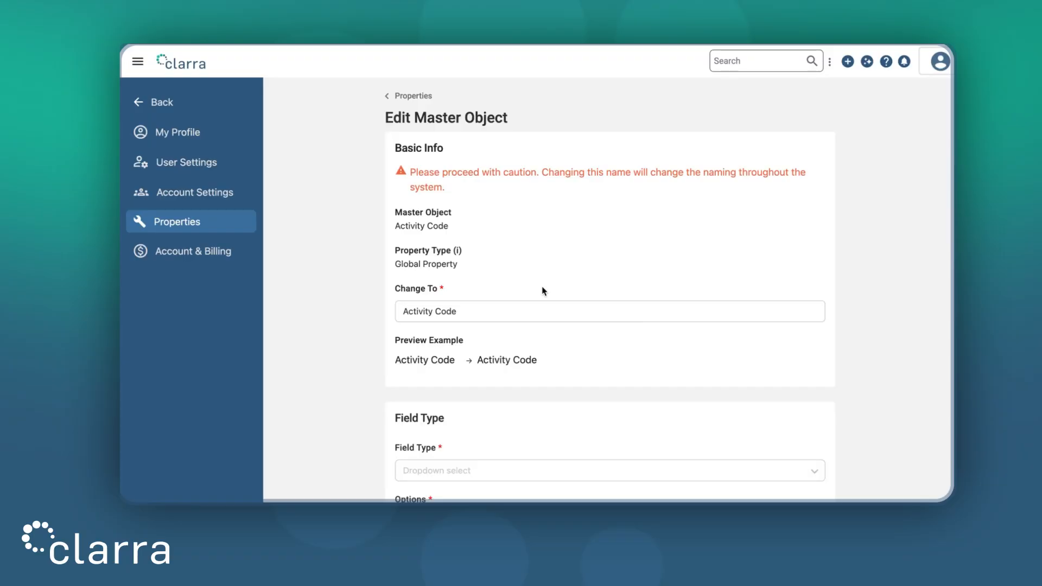
pyautogui.tripleClick(480, 307)
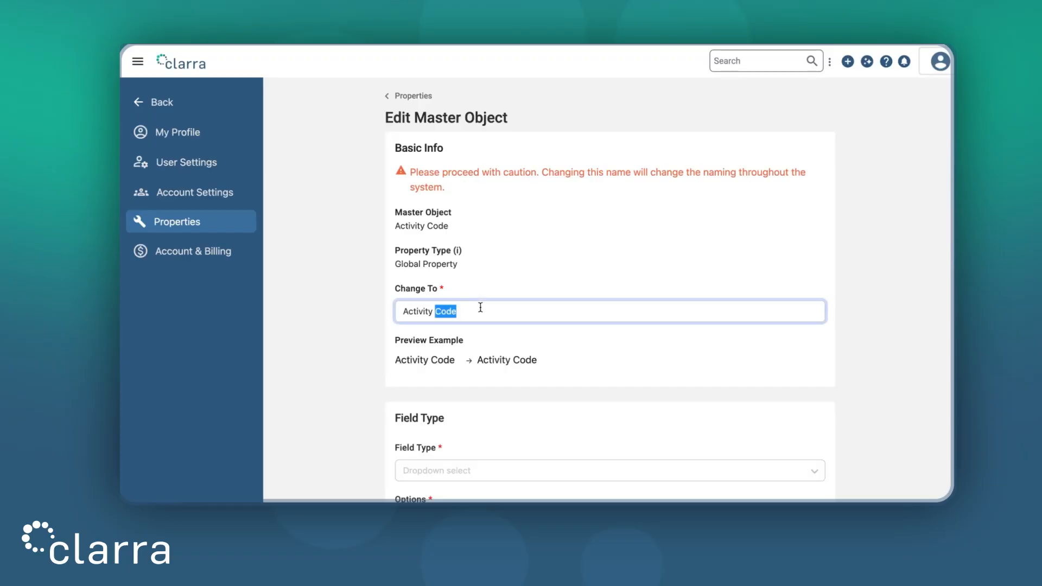
pyautogui.write('Purpose')
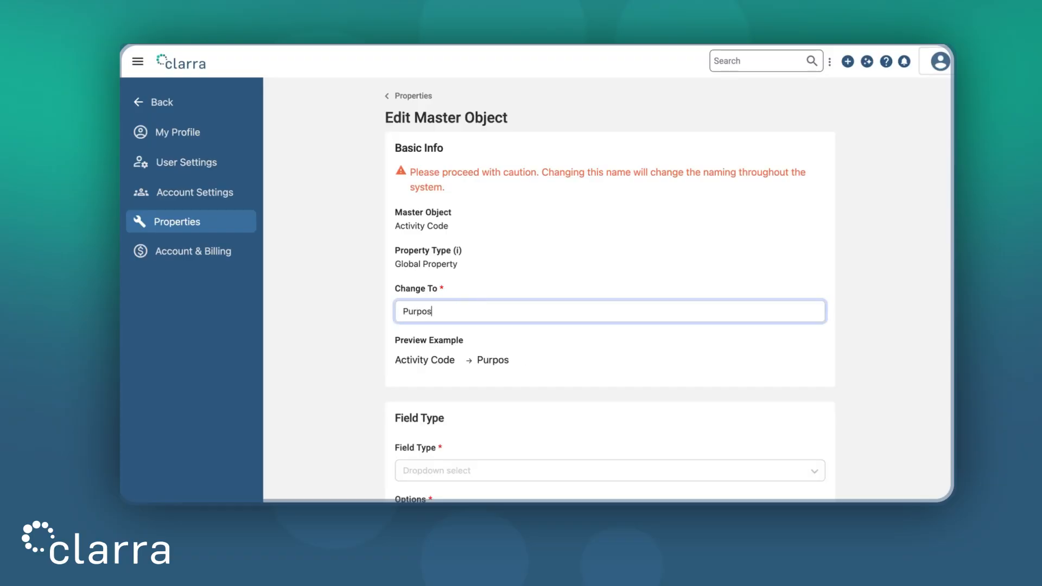
pyautogui.click(562, 260)
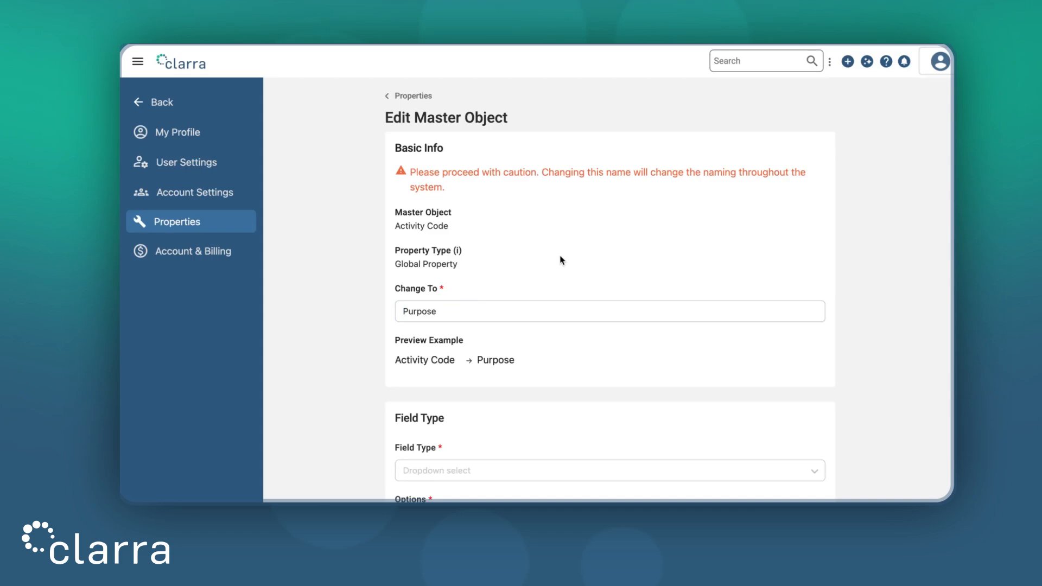
# Rename the option A101 Plan and Prepare for as Planning and keep it active
pyautogui.scroll(-6, 562, 260)
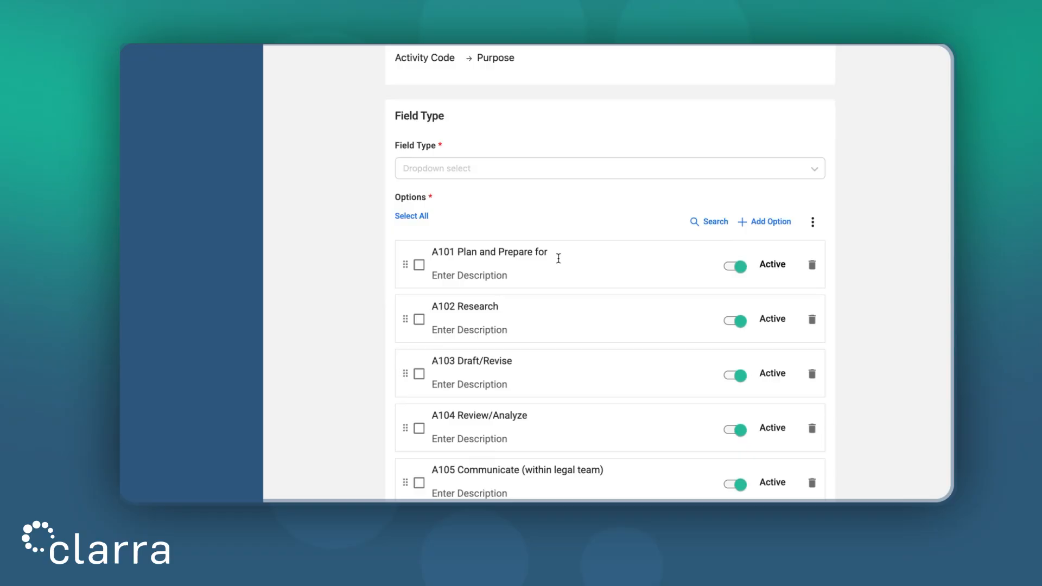
pyautogui.tripleClick(549, 252)
pyautogui.write('Planning')
pyautogui.click(634, 226)
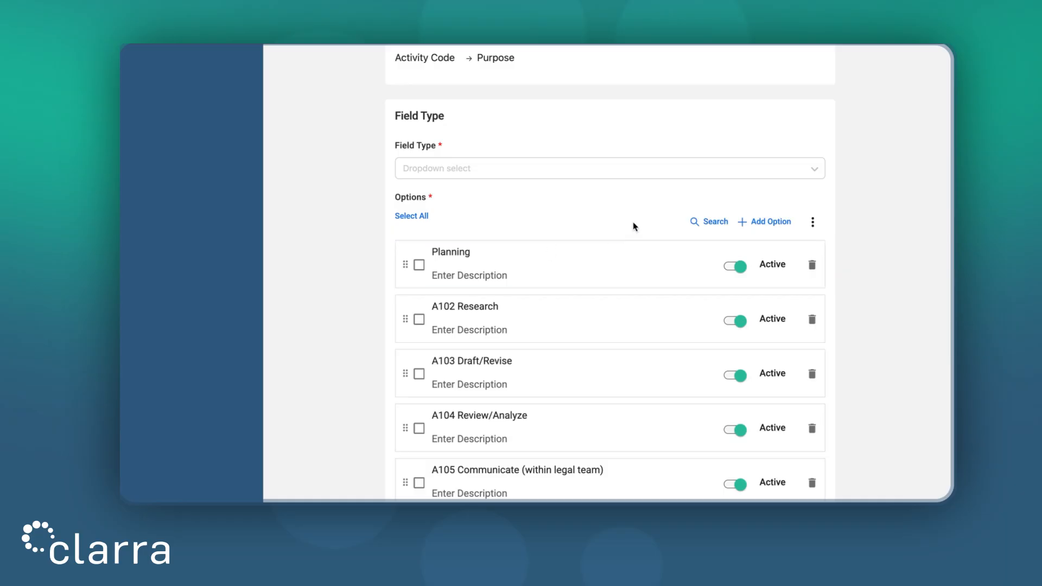
pyautogui.click(737, 266)
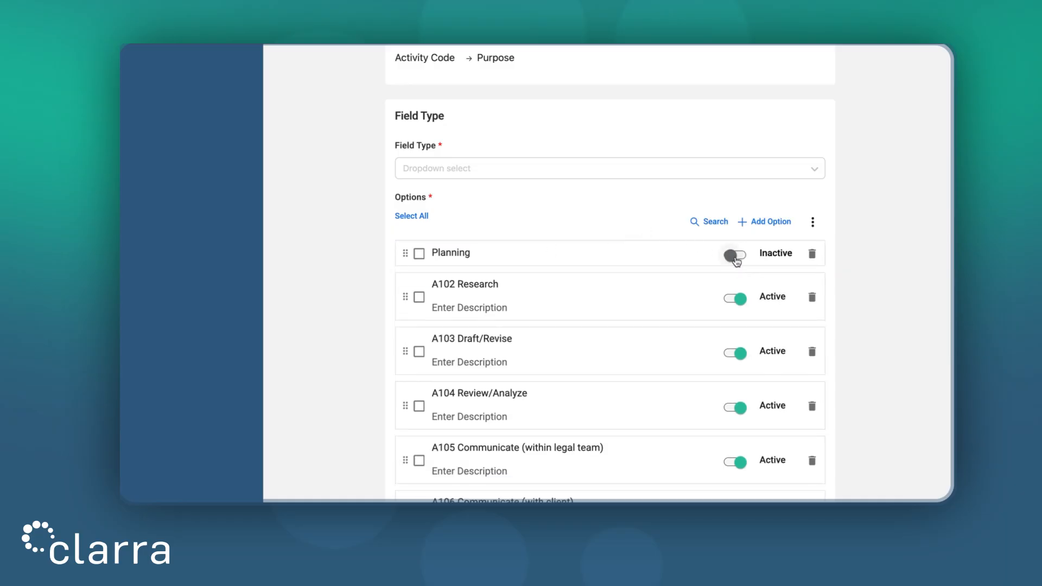
pyautogui.click(736, 255)
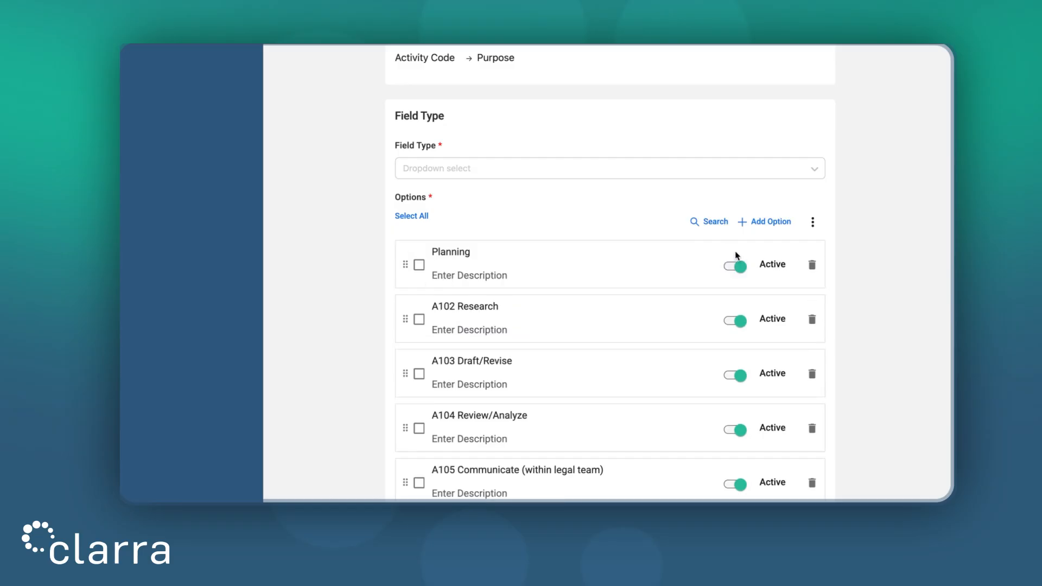
# Add an active option named Budgeting to the Purpose field, then save the field and confirm the name change
pyautogui.click(761, 225)
pyautogui.click(563, 244)
pyautogui.write('Budgeting')
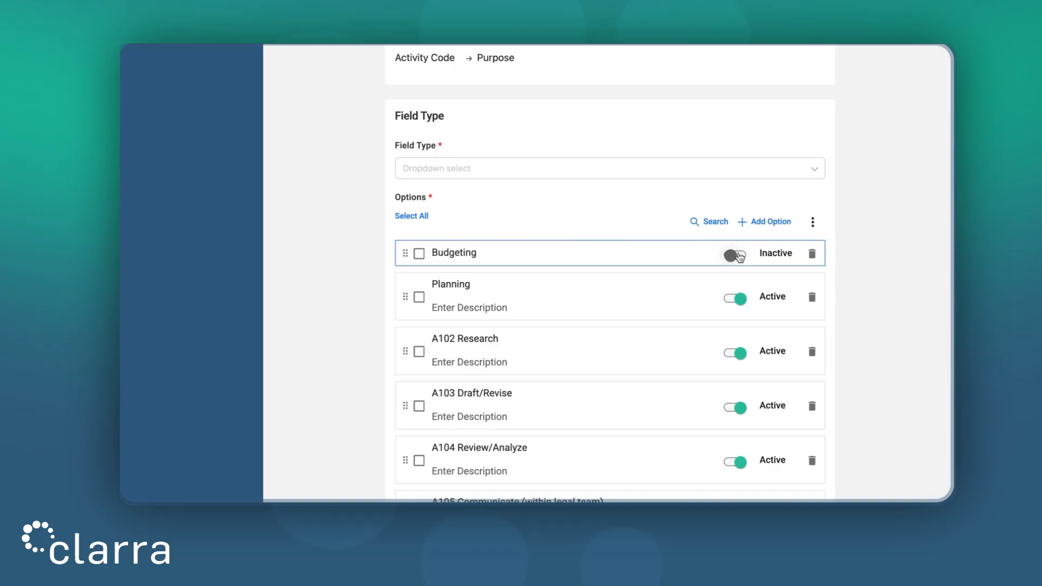
pyautogui.click(739, 256)
pyautogui.scroll(-1, 865, 243)
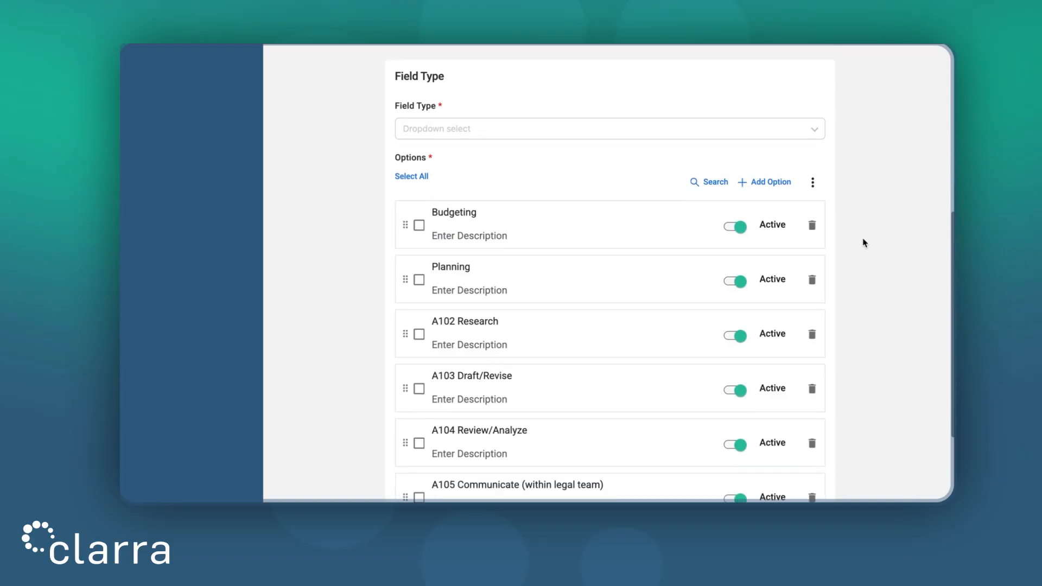
pyautogui.scroll(-3, 864, 243)
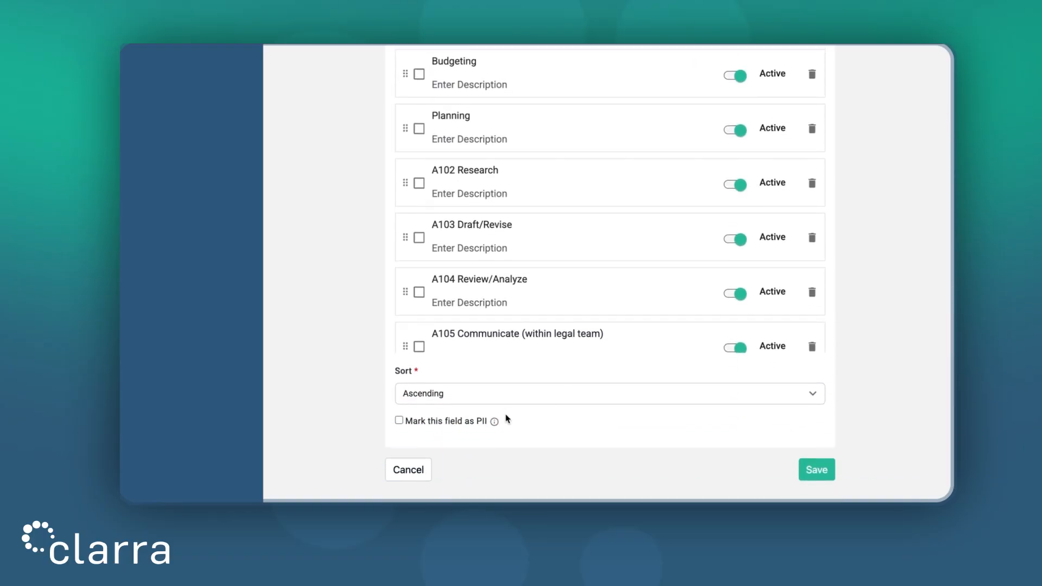
pyautogui.moveTo(494, 422)
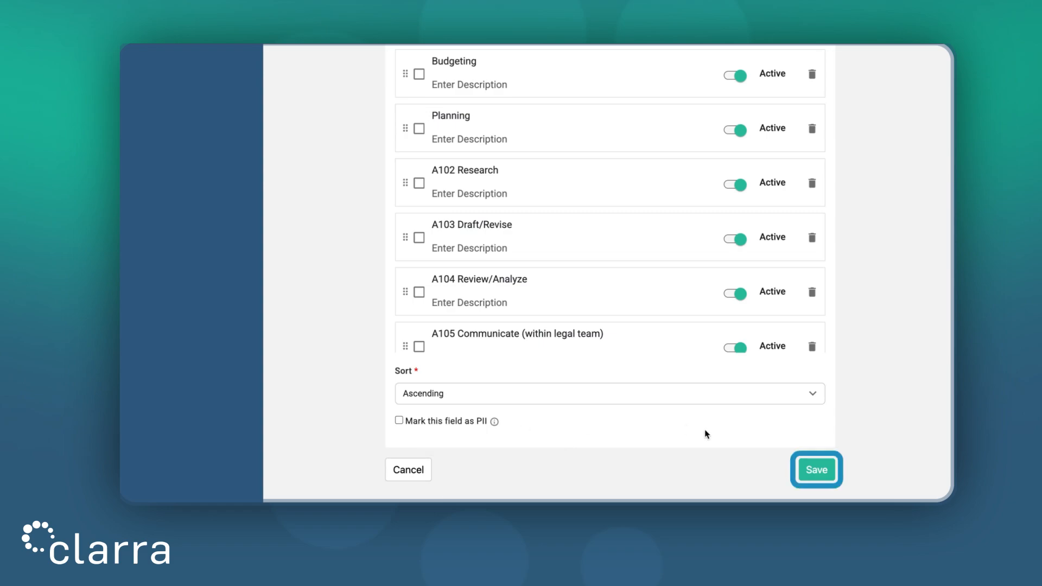
pyautogui.click(821, 471)
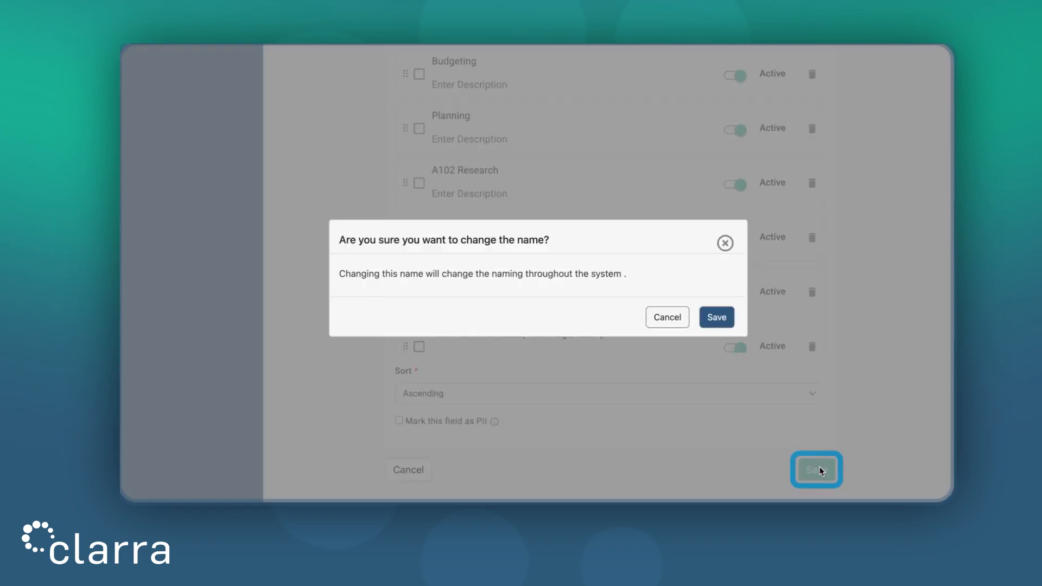
pyautogui.click(716, 317)
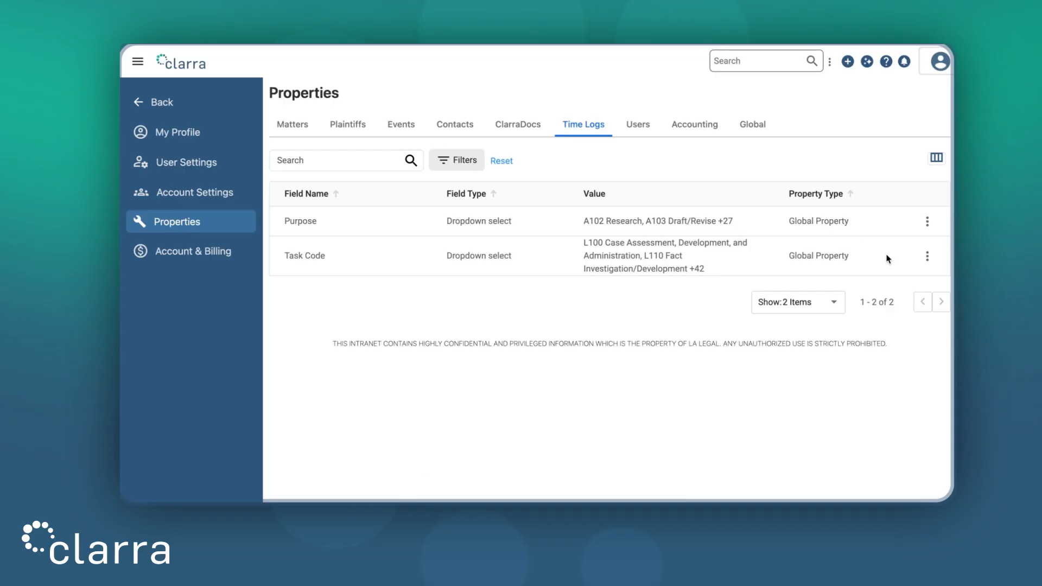
# Edit the Task Code field in the Time Logs properties and change its name to Assignment
pyautogui.click(927, 256)
pyautogui.click(913, 288)
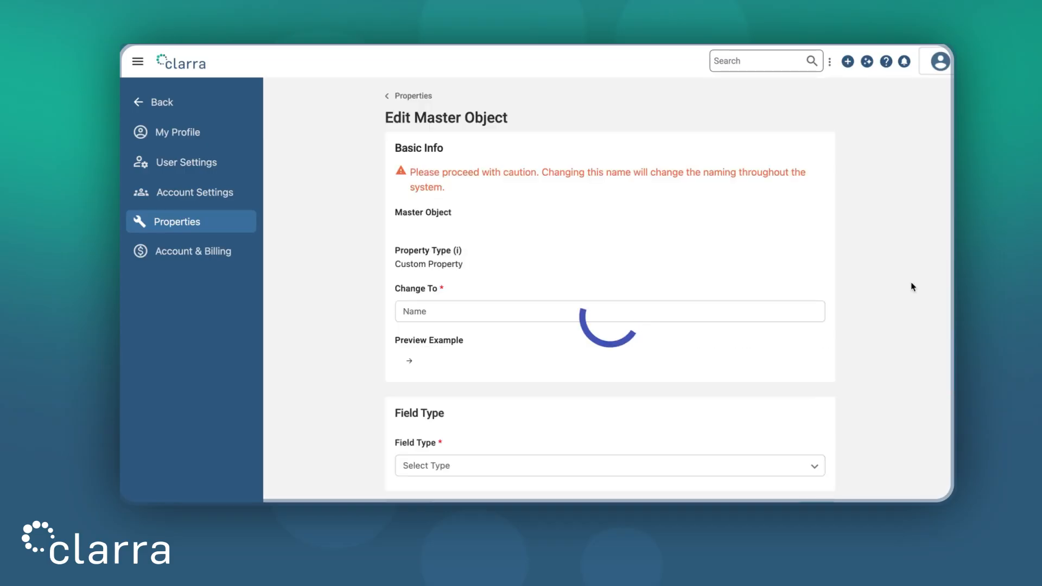
pyautogui.click(470, 307)
pyautogui.hotkey('alt', 'shift', 'Left')
pyautogui.hotkey('alt', 'shift', 'Left')
pyautogui.write('Assignment')
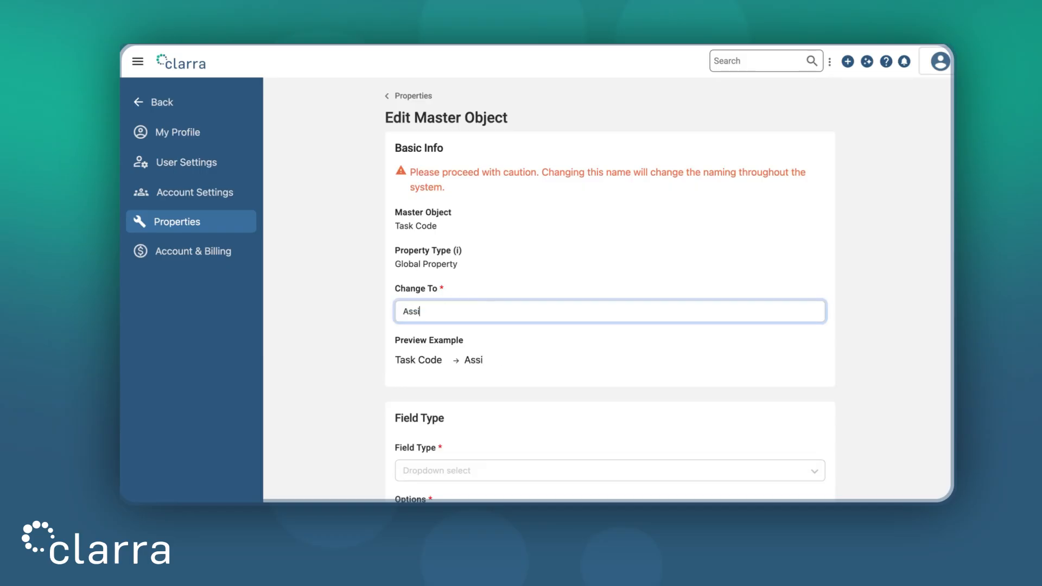
pyautogui.click(525, 275)
# Add an active option named Filing to the Assignment field, then save the field and confirm the name change
pyautogui.scroll(-5, 545, 342)
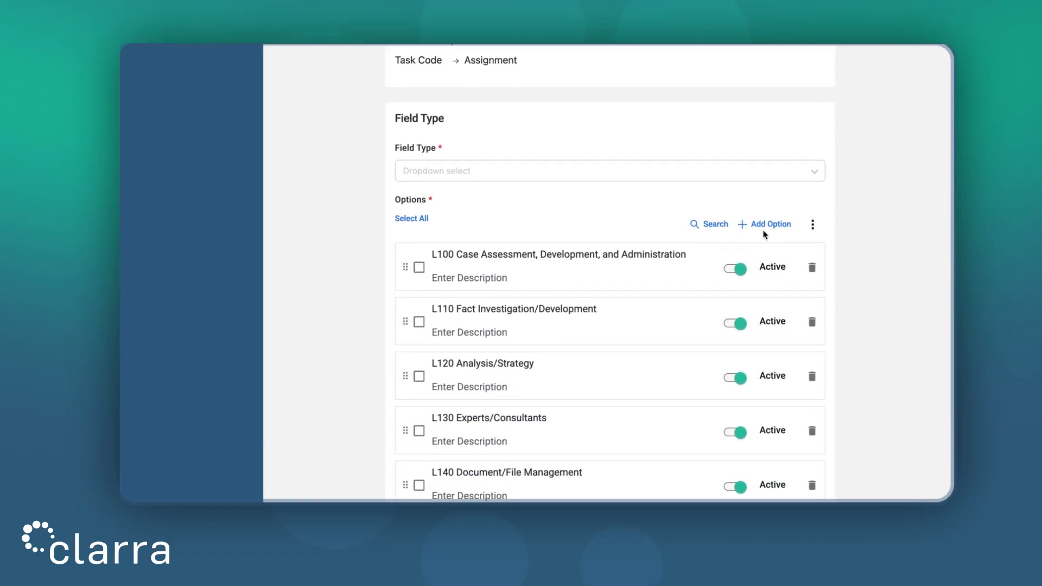
pyautogui.click(755, 225)
pyautogui.click(575, 257)
pyautogui.write('Filing')
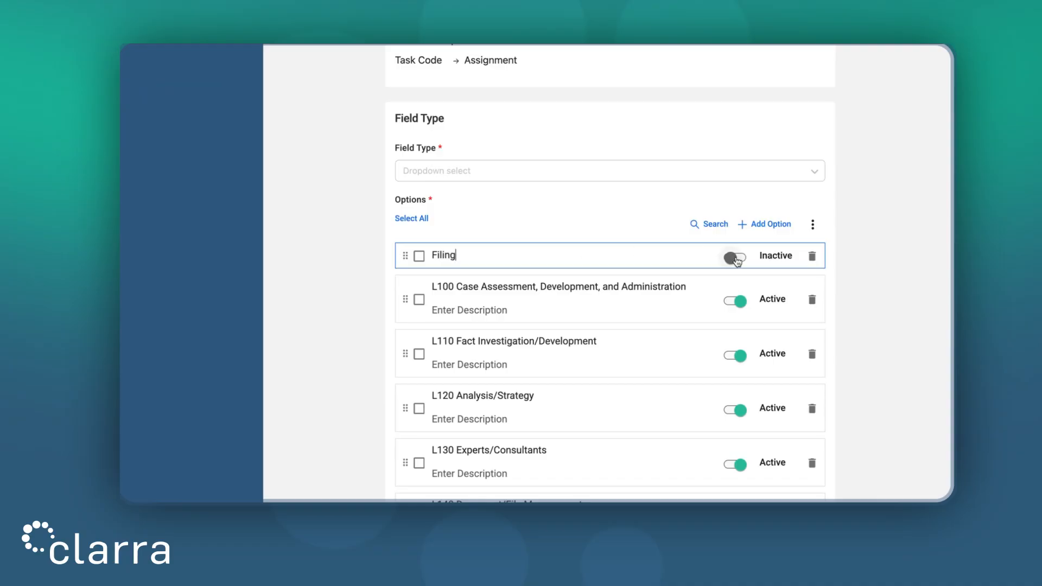
pyautogui.click(735, 258)
pyautogui.scroll(-4, 851, 277)
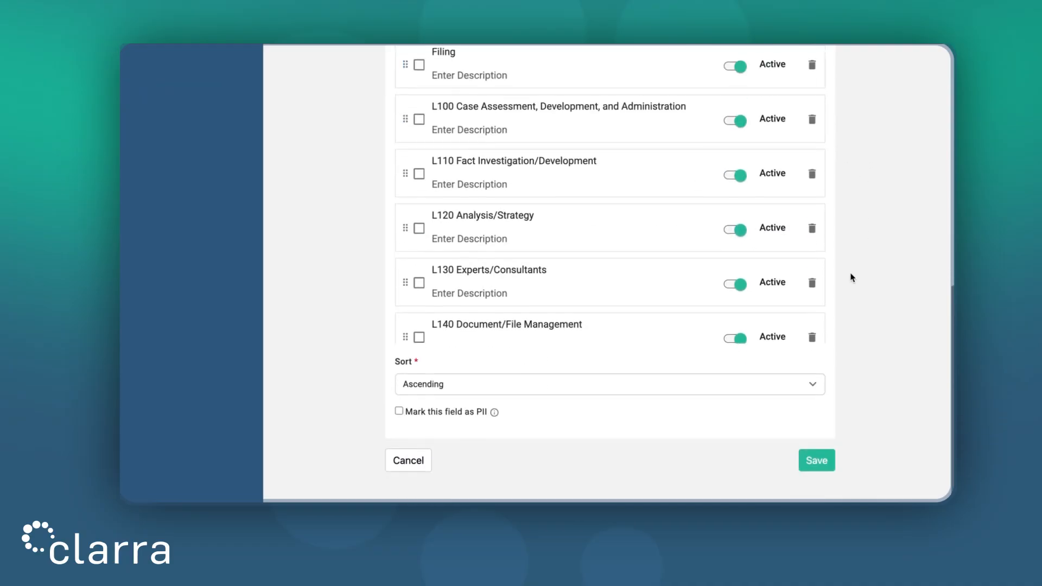
pyautogui.click(818, 463)
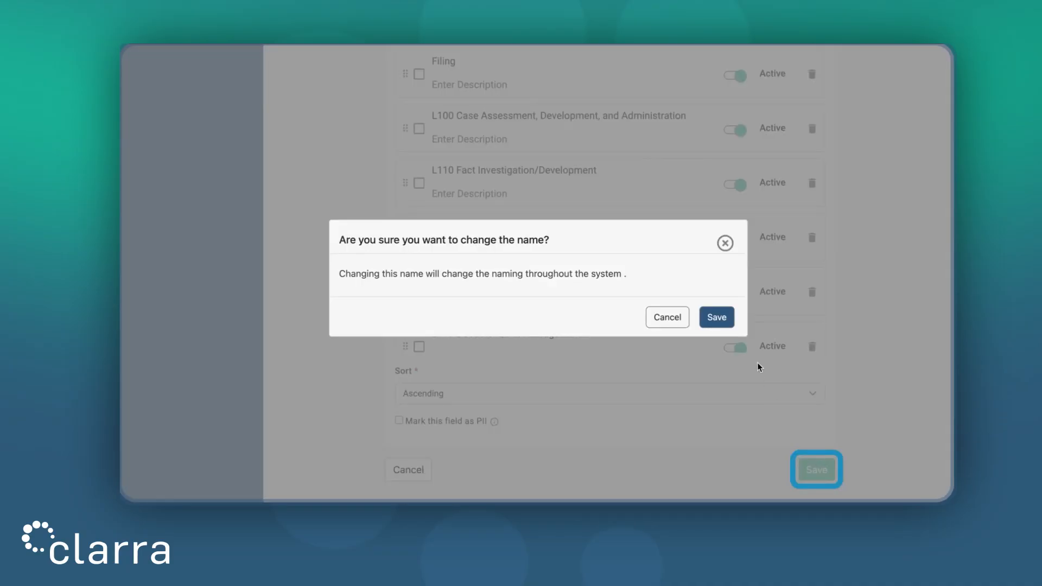
pyautogui.click(722, 316)
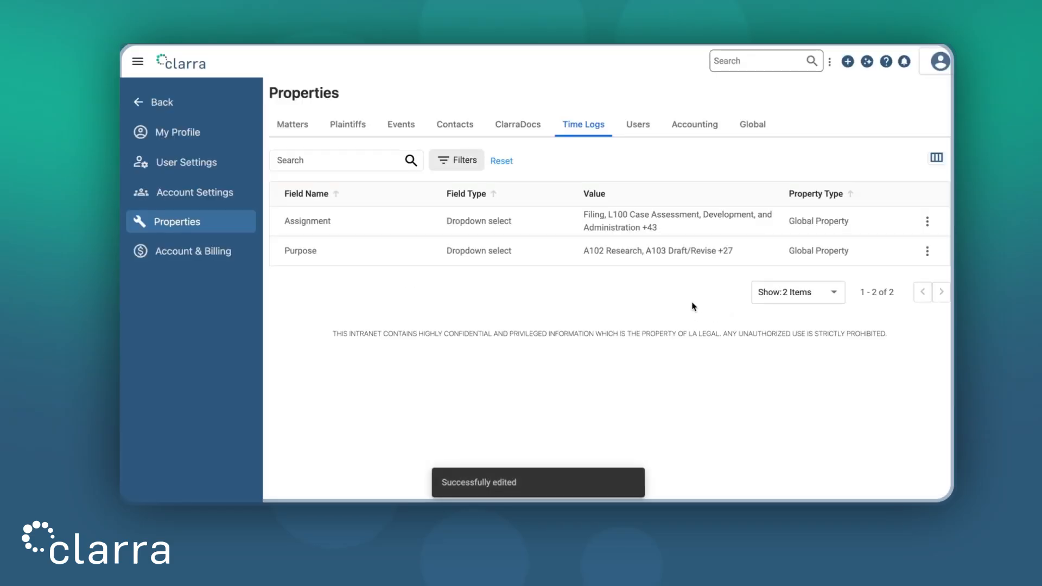
# Return to the main dashboard, go to Time Logs and open a new time log form
pyautogui.click(199, 66)
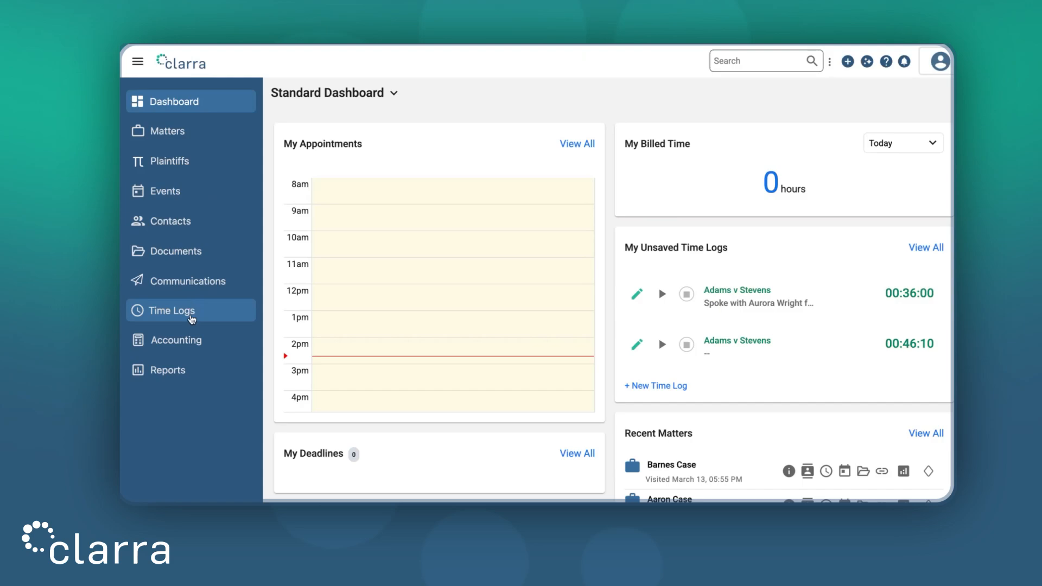
pyautogui.click(212, 320)
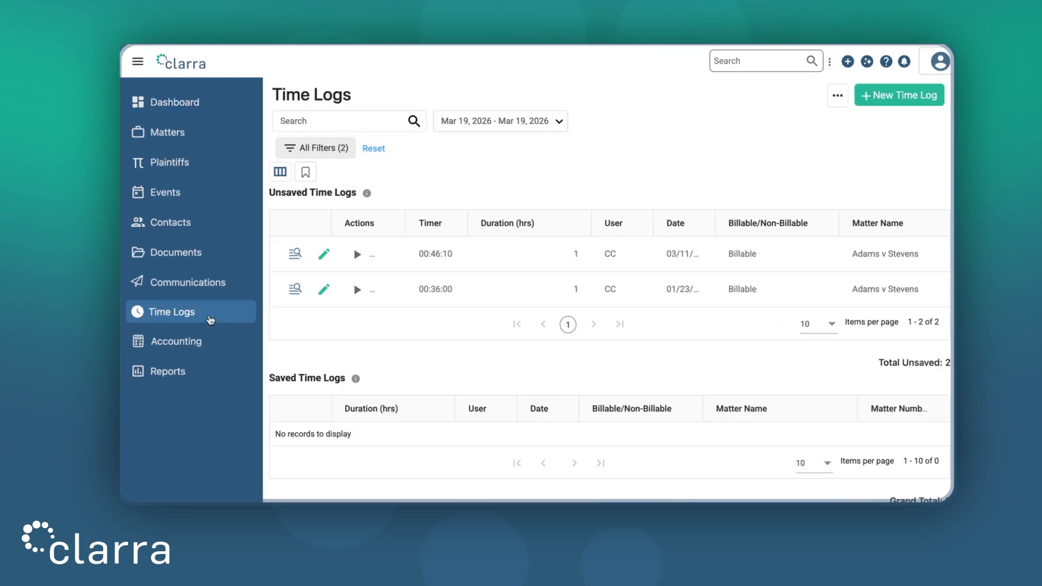
pyautogui.click(900, 96)
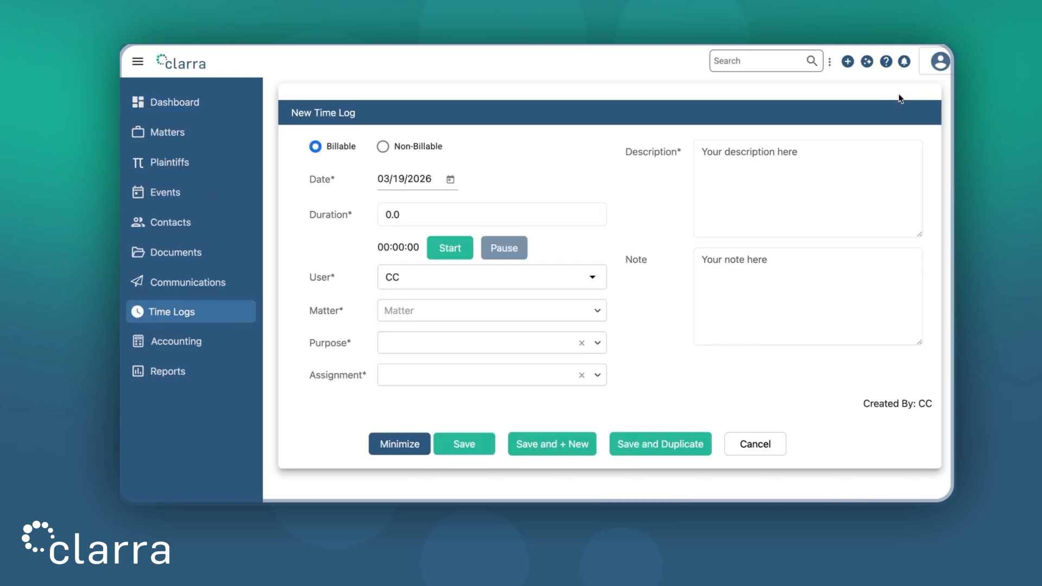